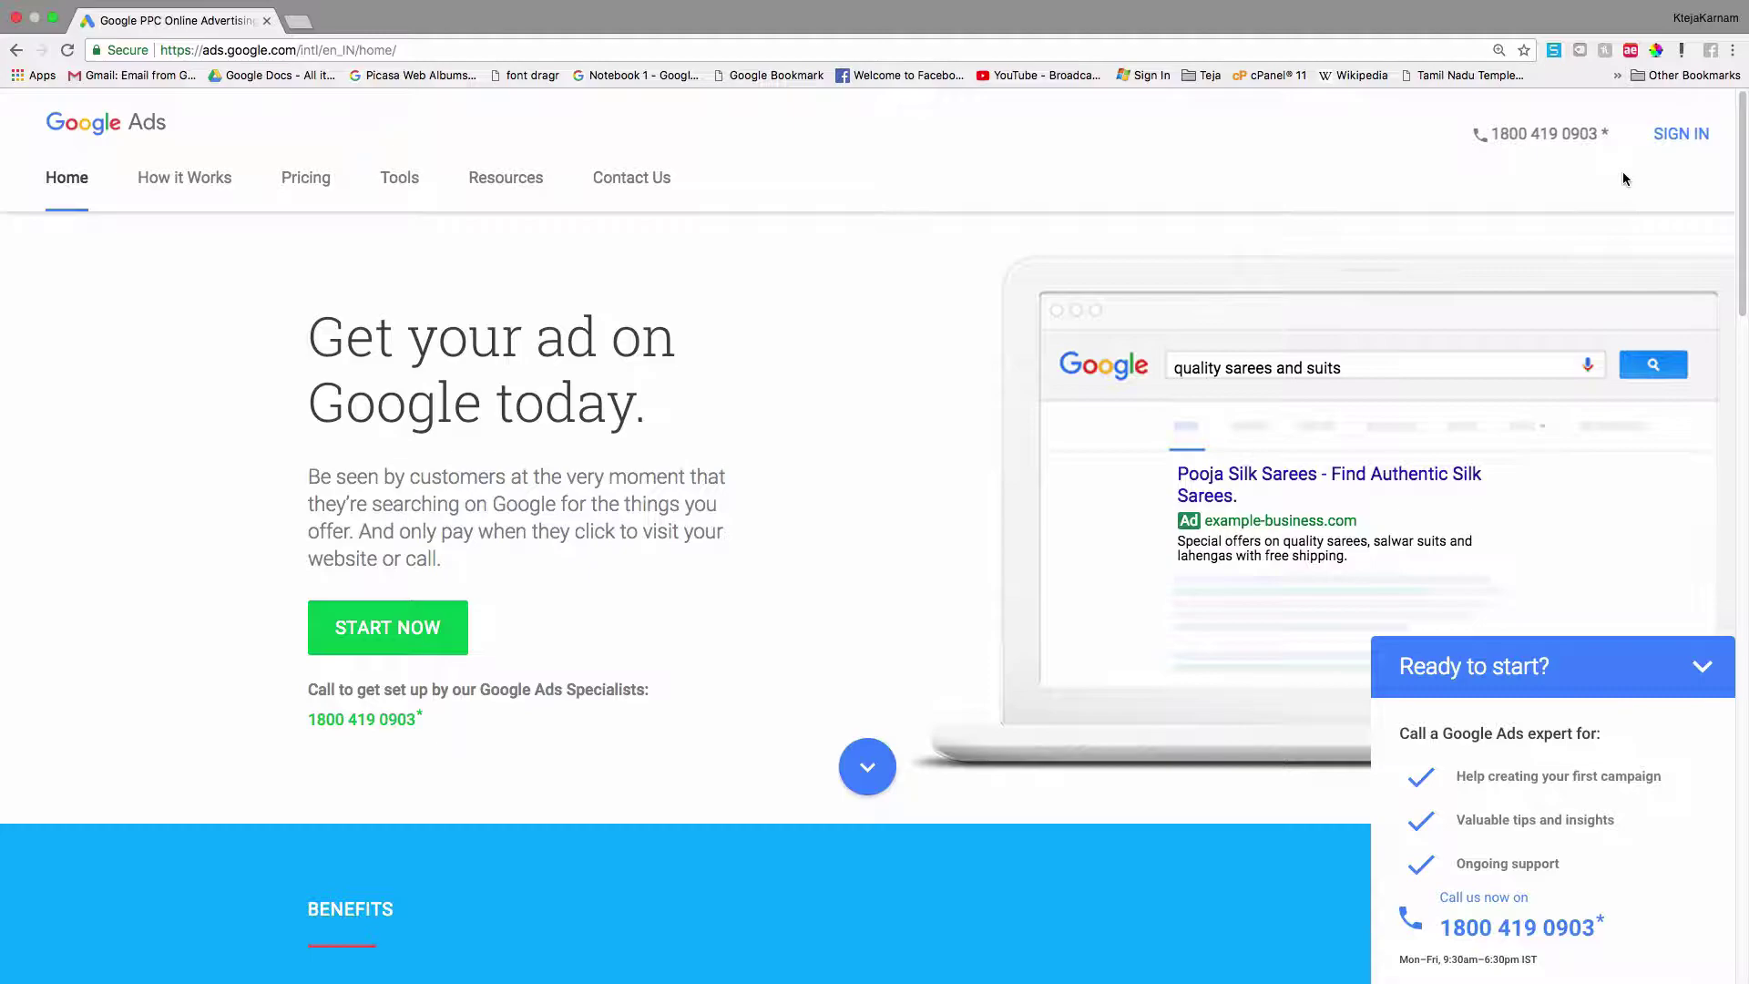
# Sign in to the AdWords account, retrying once, to reach the paused campaign's ad groups
pyautogui.click(1679, 136)
pyautogui.click(1680, 138)
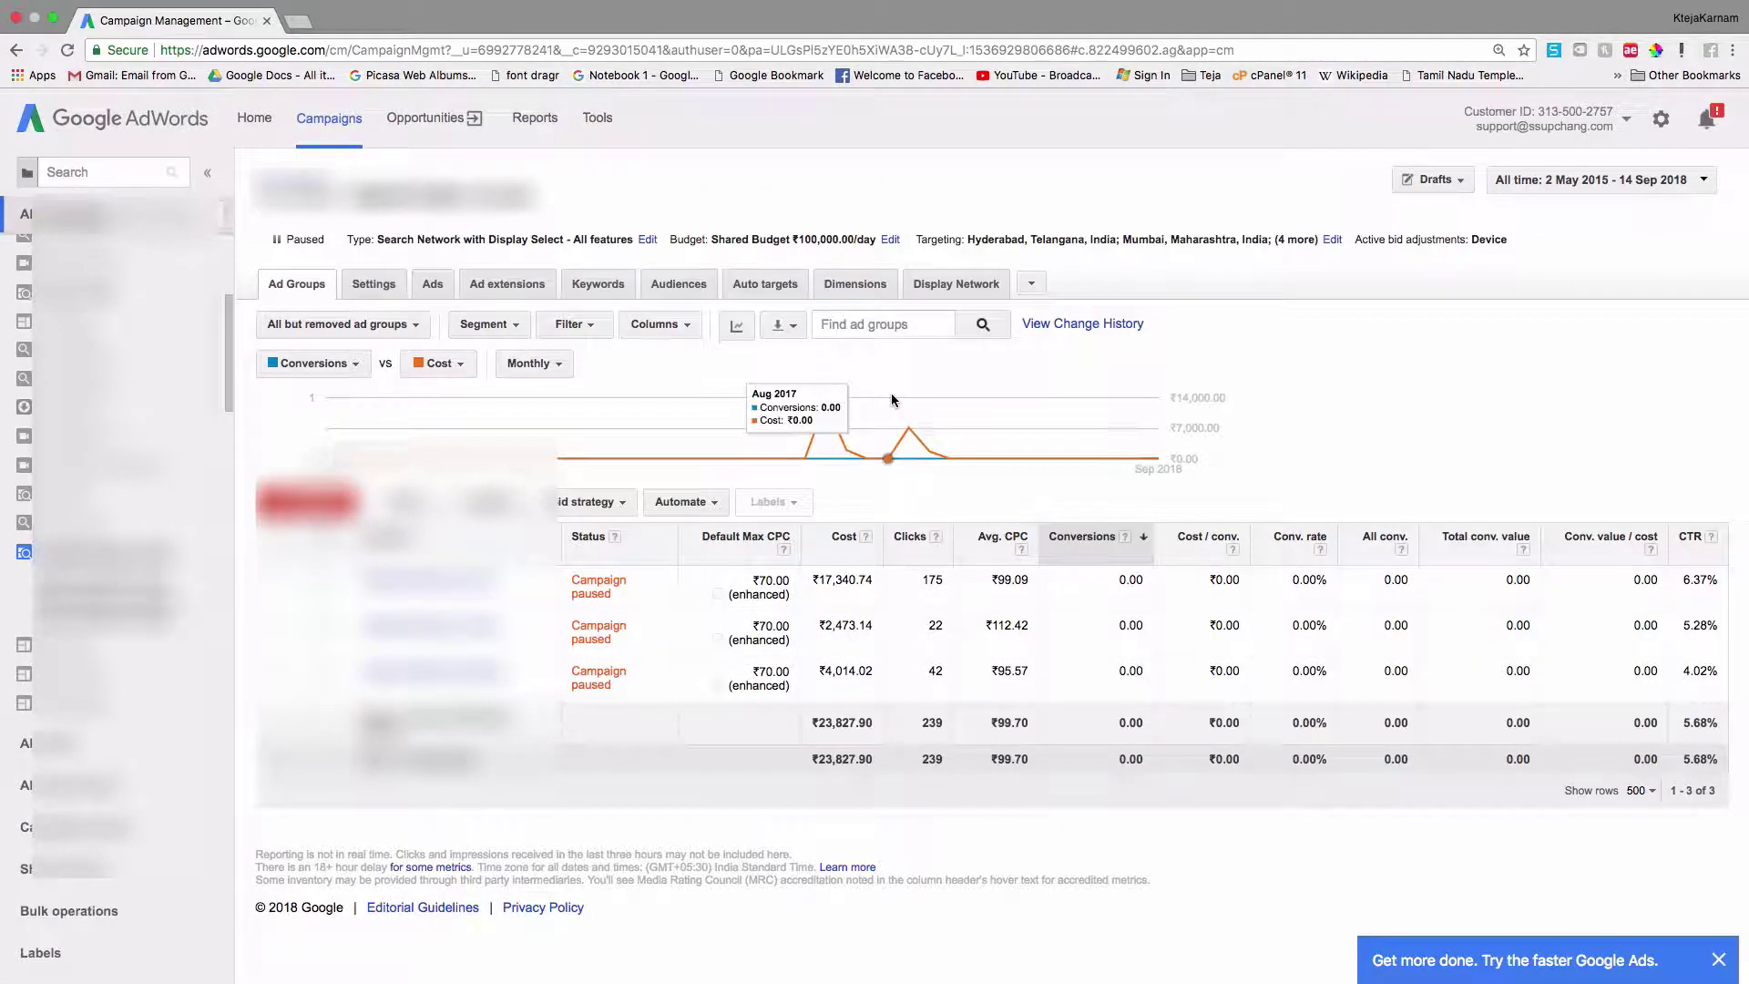
# Show the campaign's Dimensions report and list the View: Day dimension options
pyautogui.click(854, 284)
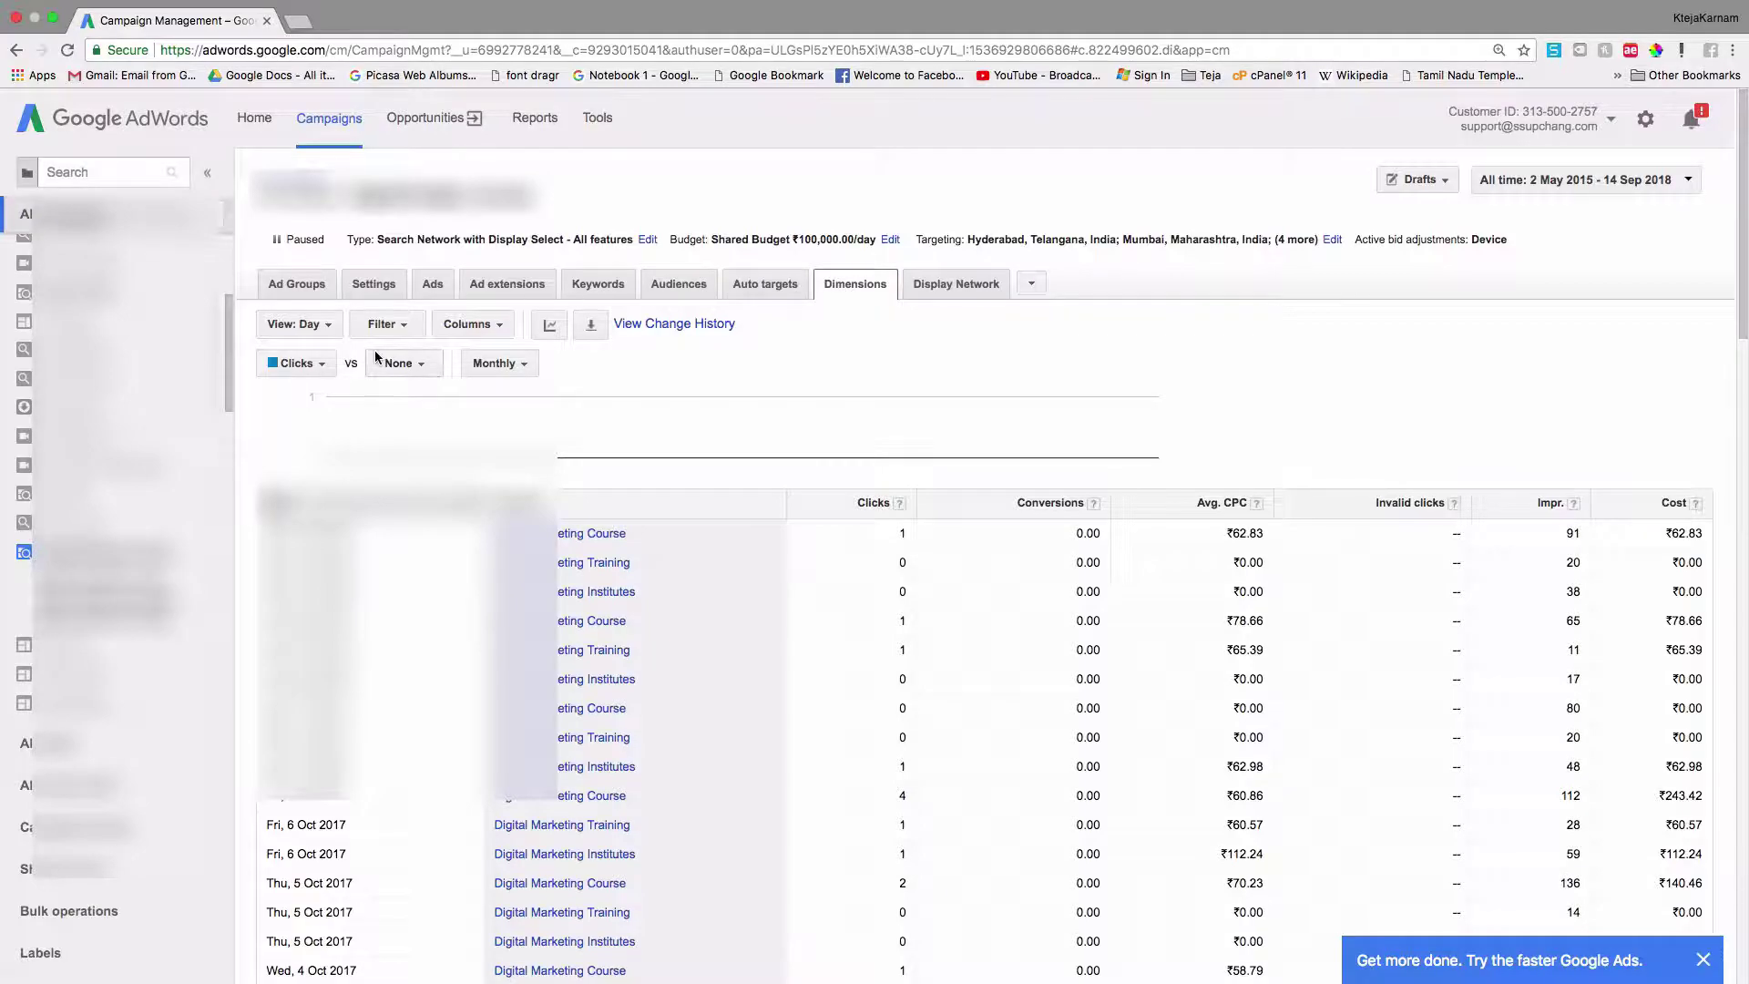
pyautogui.click(325, 329)
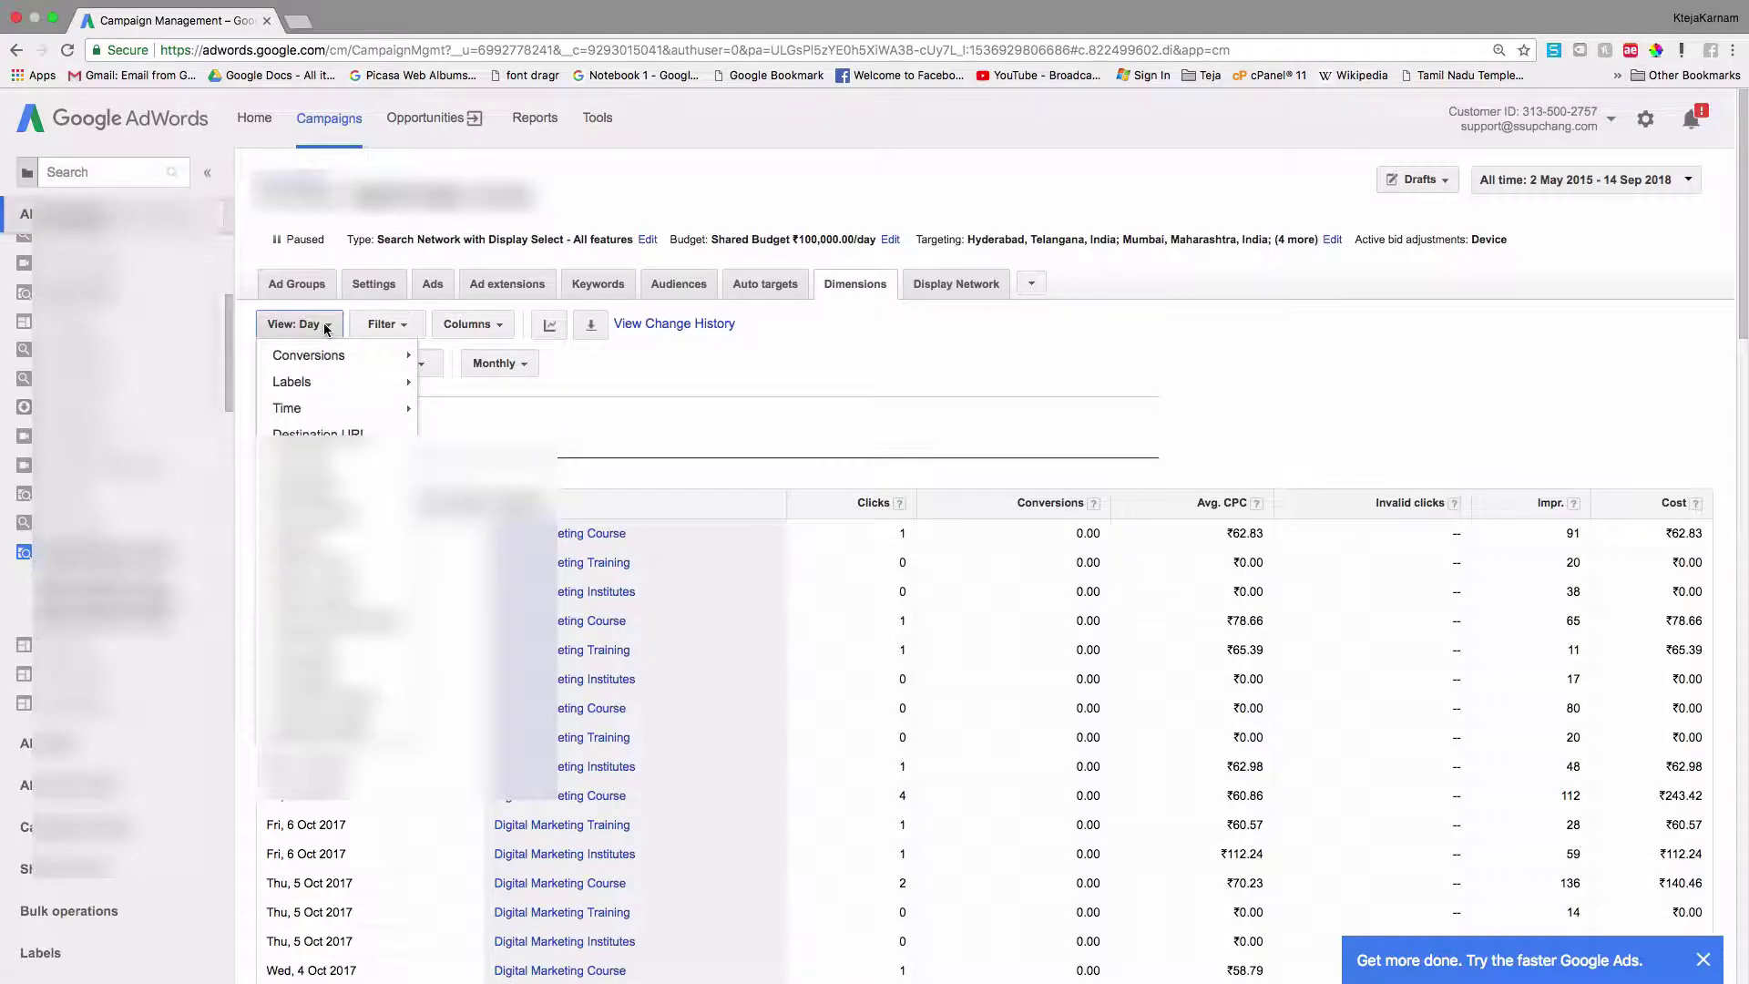